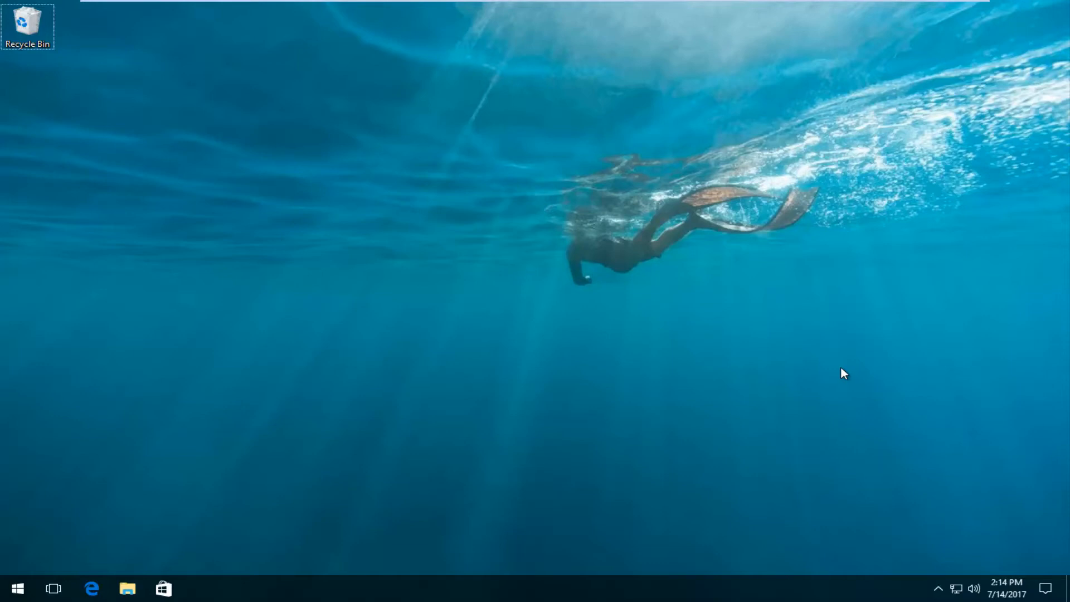
Launch File Explorer from a Start menu search for "file explorer"
{"action": "left_click", "coordinate": [17, 587]}
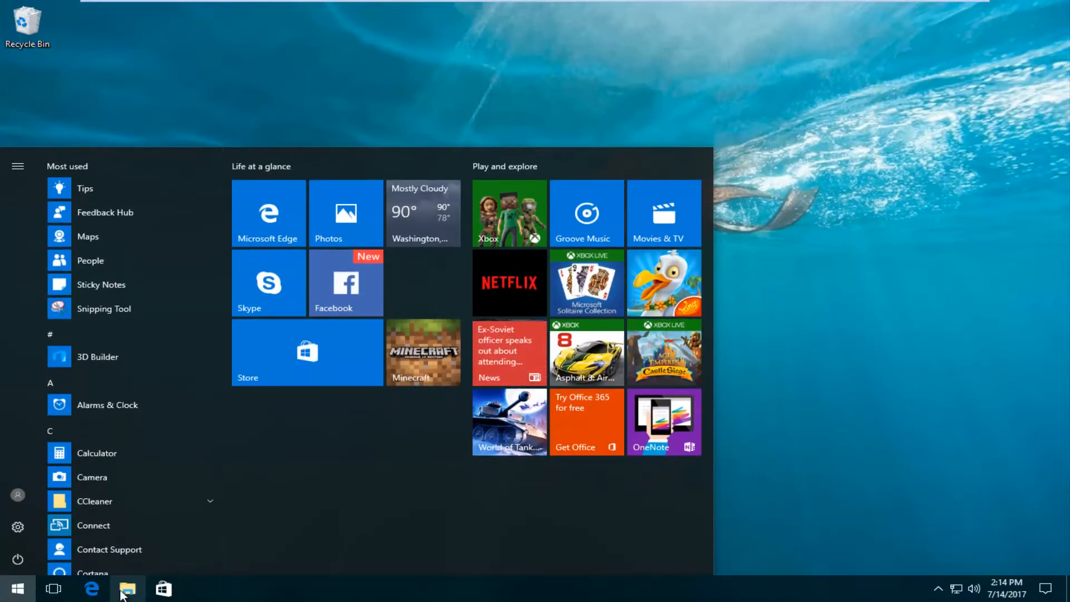
{"action": "type", "text": "f"}
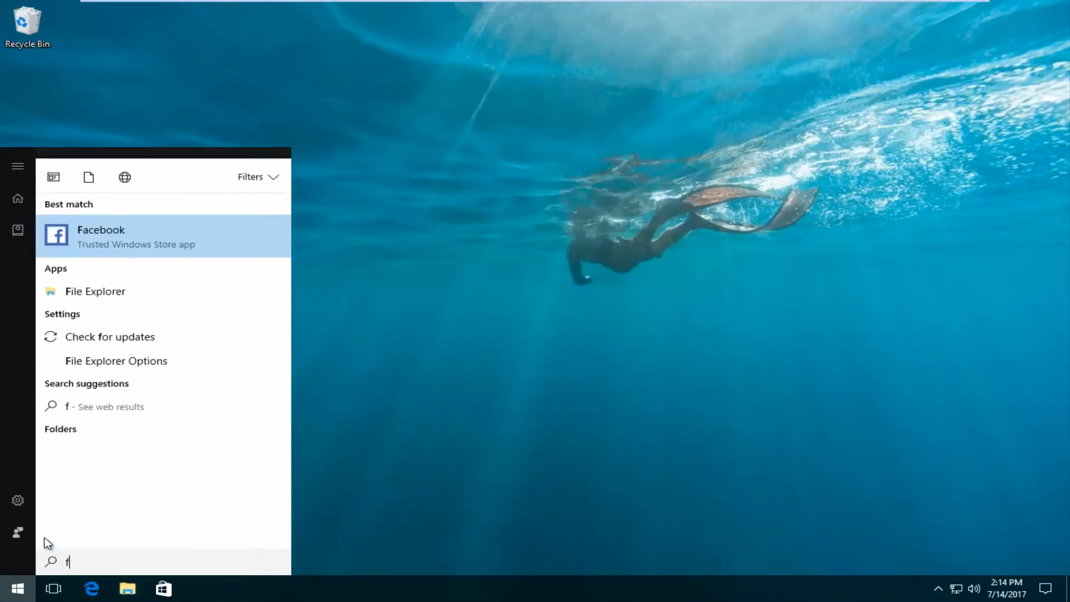
{"action": "type", "text": "ile "}
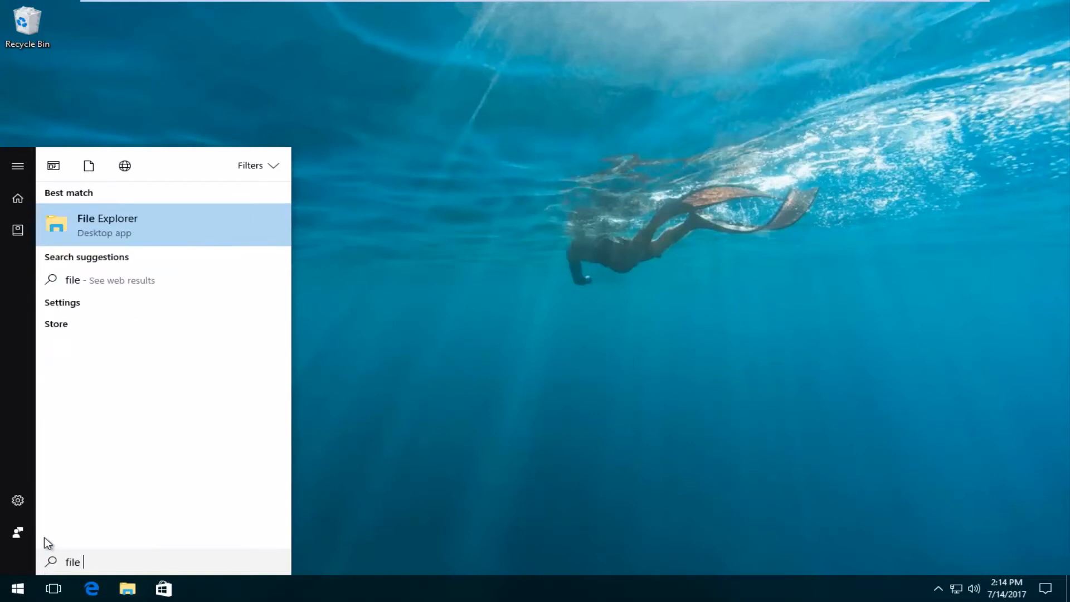
{"action": "type", "text": "explorer"}
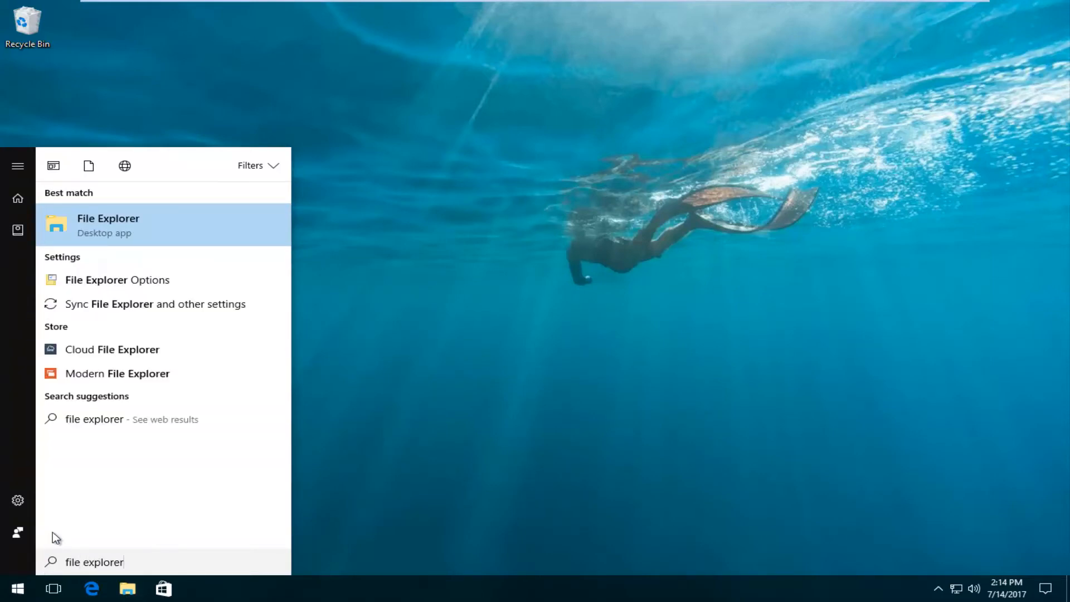
{"action": "left_click", "coordinate": [98, 225]}
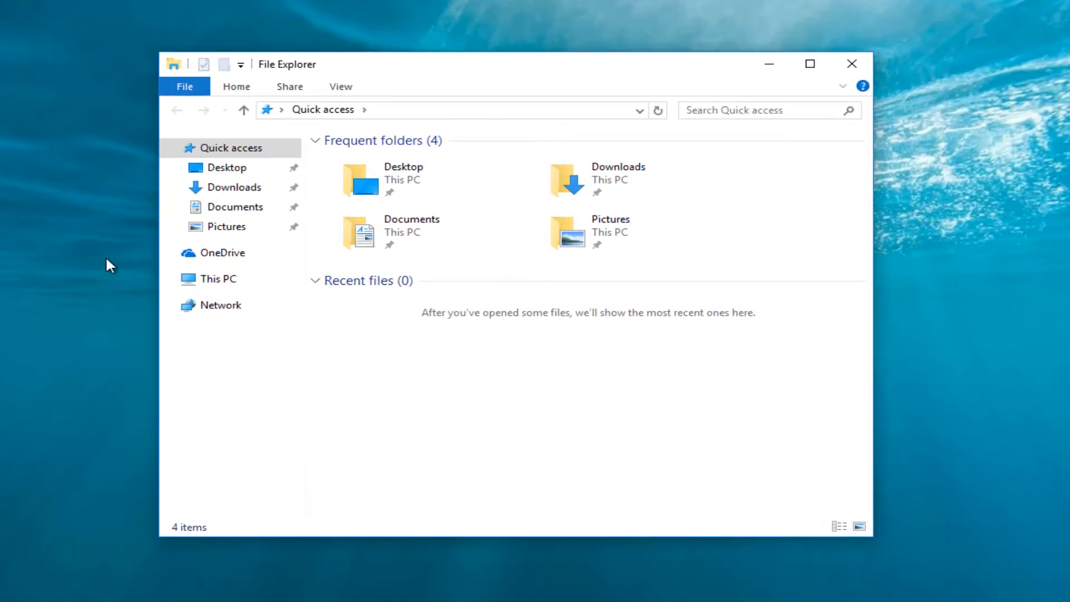
{"action": "mouse_move", "coordinate": [234, 187]}
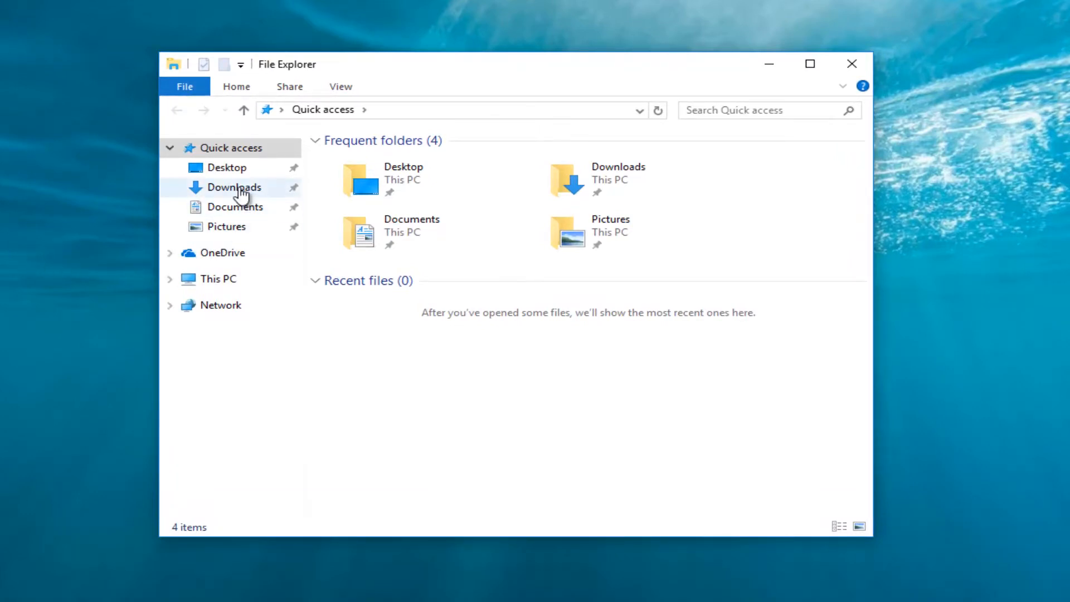
Show the context menu for the Downloads folder in the navigation pane
{"action": "right_click", "coordinate": [212, 192]}
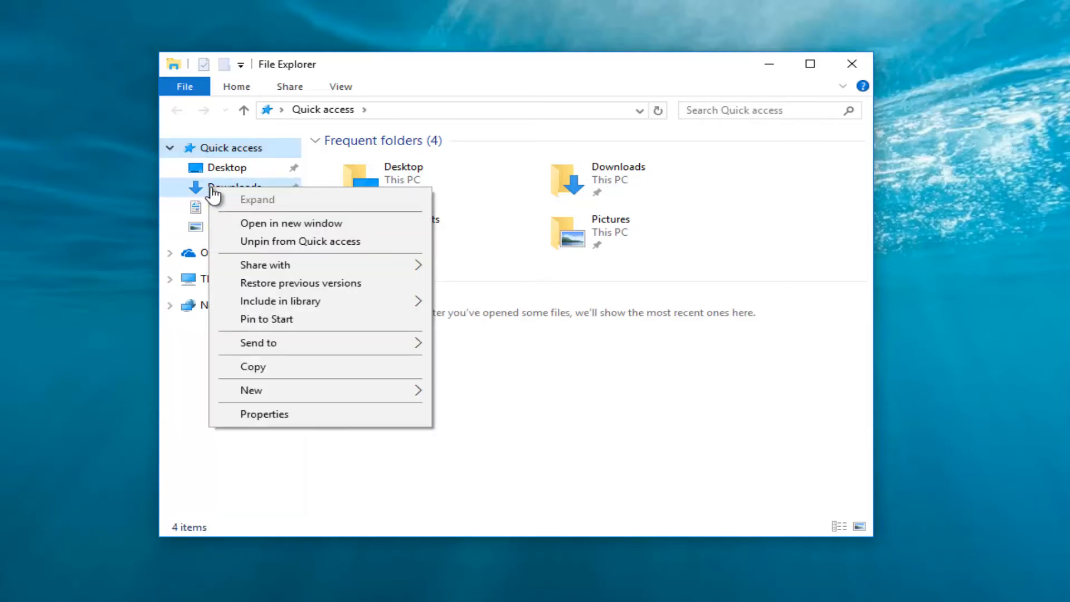
Show the Customize settings of the Downloads folder's Properties dialog
{"action": "left_click", "coordinate": [262, 417]}
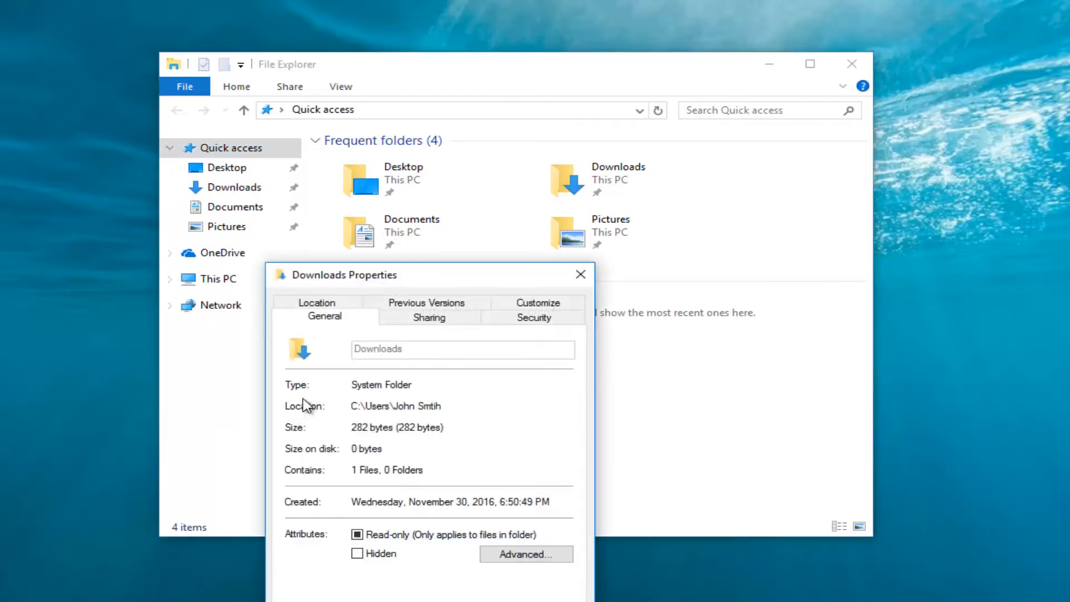
{"action": "left_click_drag", "start_coordinate": [427, 278], "coordinate": [474, 100]}
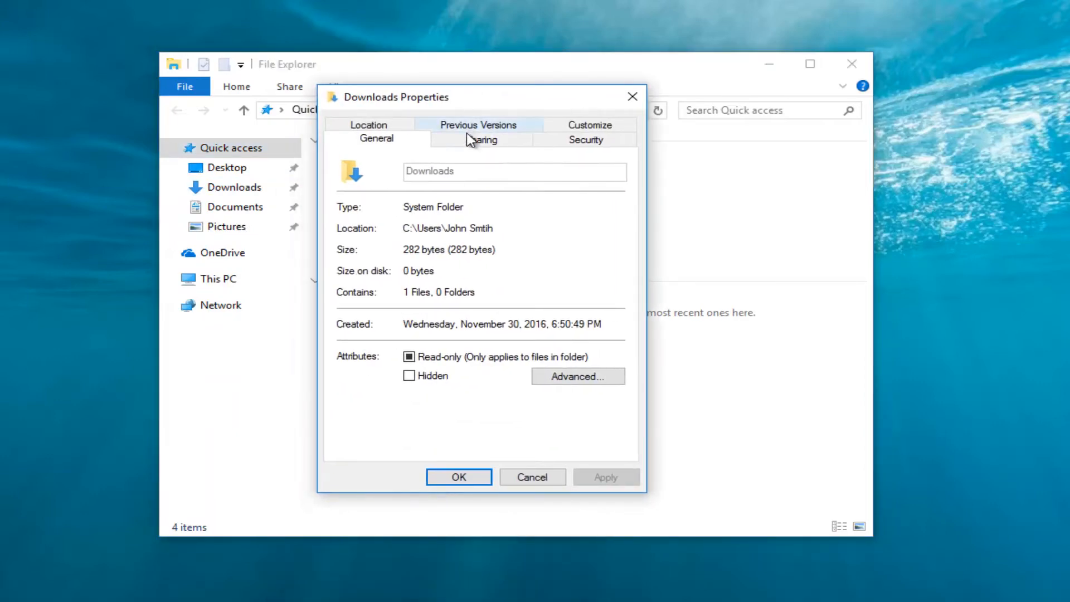
{"action": "left_click", "coordinate": [582, 127]}
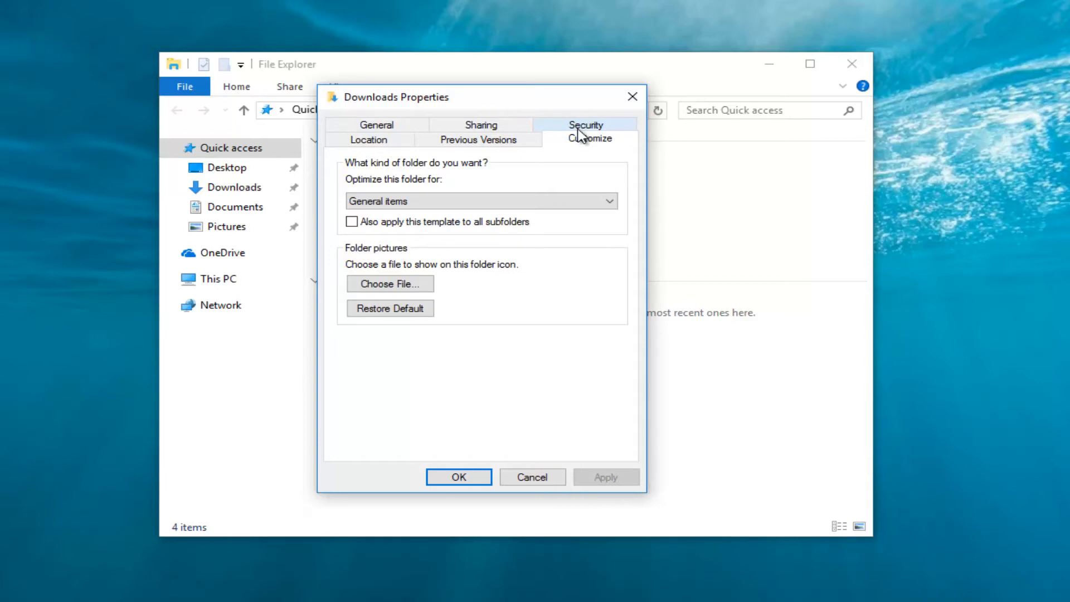
Set 'Optimize this folder for' to General items, after briefly trying Documents
{"action": "left_click", "coordinate": [395, 204]}
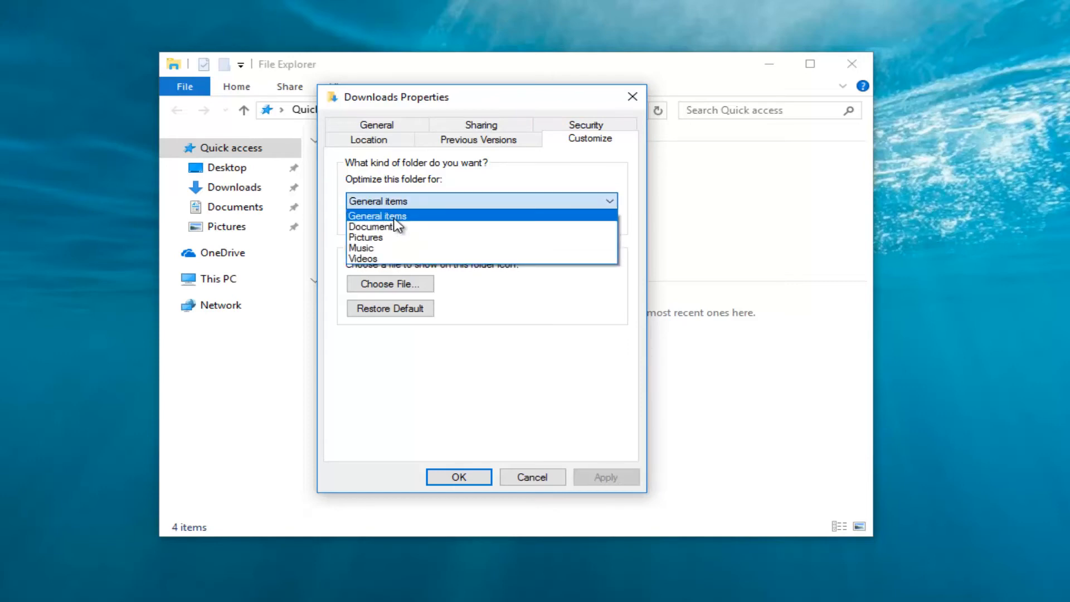
{"action": "left_click", "coordinate": [399, 216]}
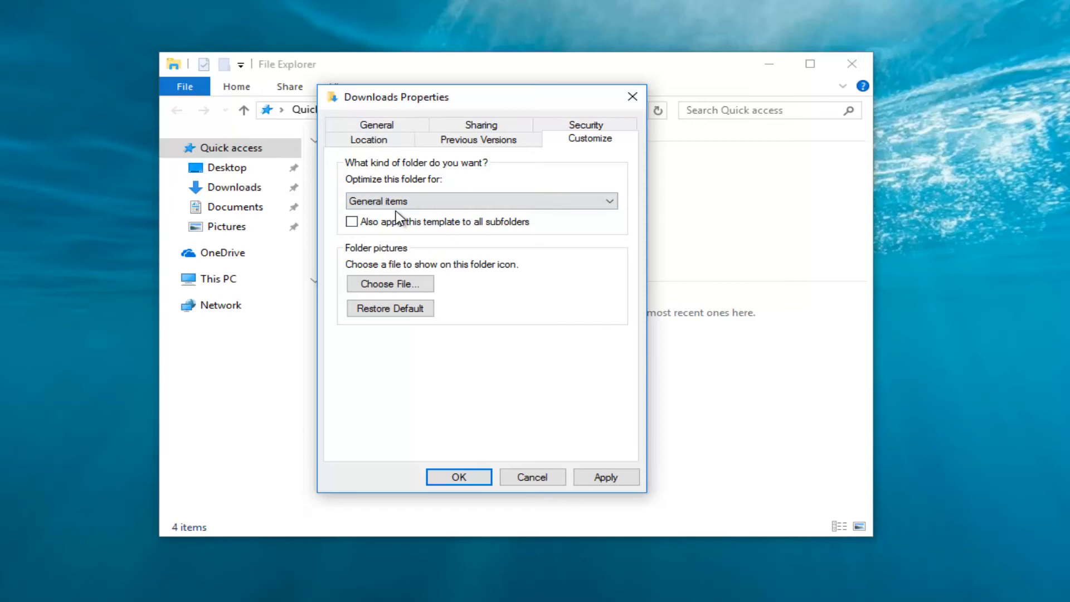
{"action": "left_click", "coordinate": [393, 202]}
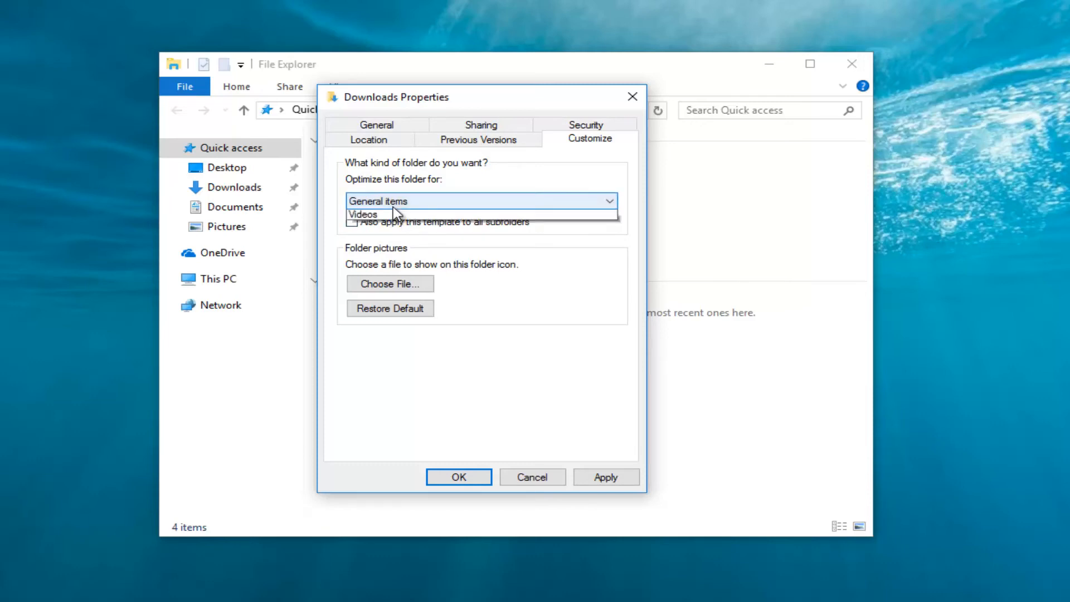
{"action": "left_click", "coordinate": [384, 228]}
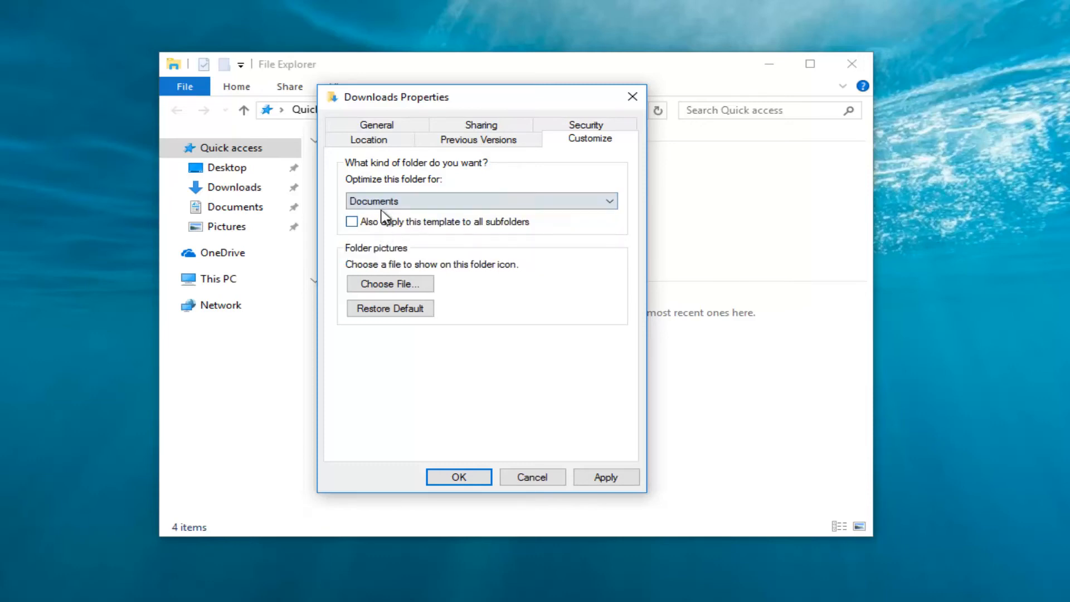
{"action": "left_click", "coordinate": [385, 202]}
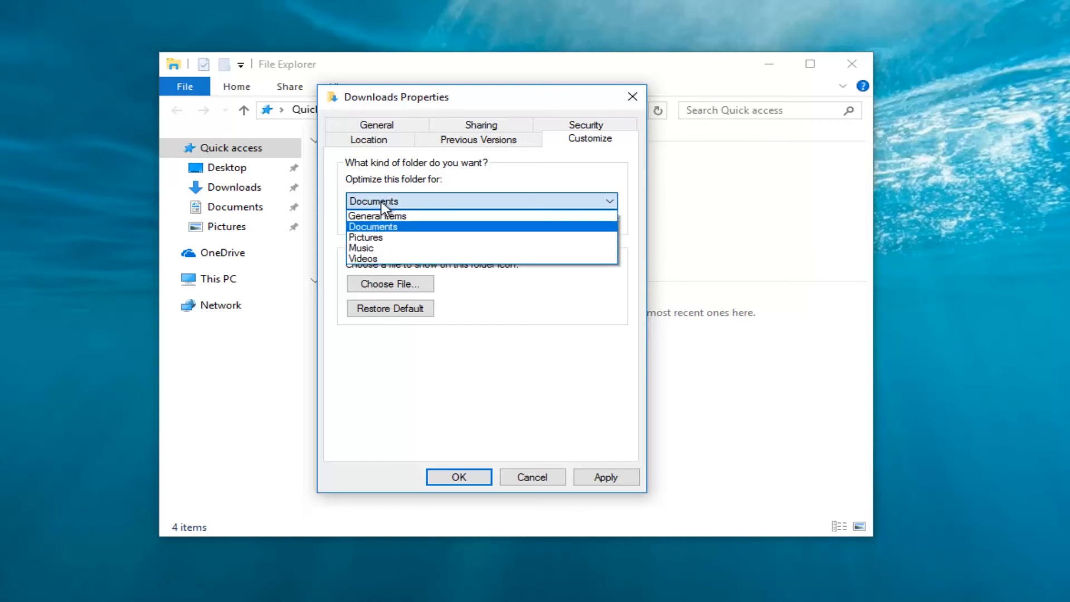
{"action": "left_click", "coordinate": [385, 213]}
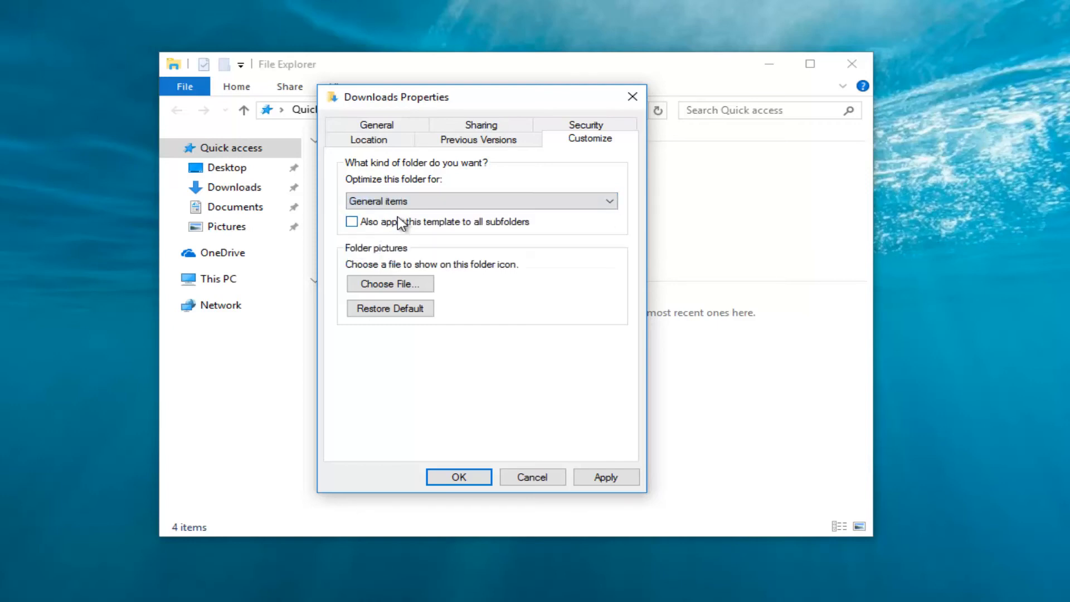
Apply the General items optimization, confirm the dialog, and close File Explorer
{"action": "left_click", "coordinate": [594, 484]}
{"action": "left_click", "coordinate": [458, 477]}
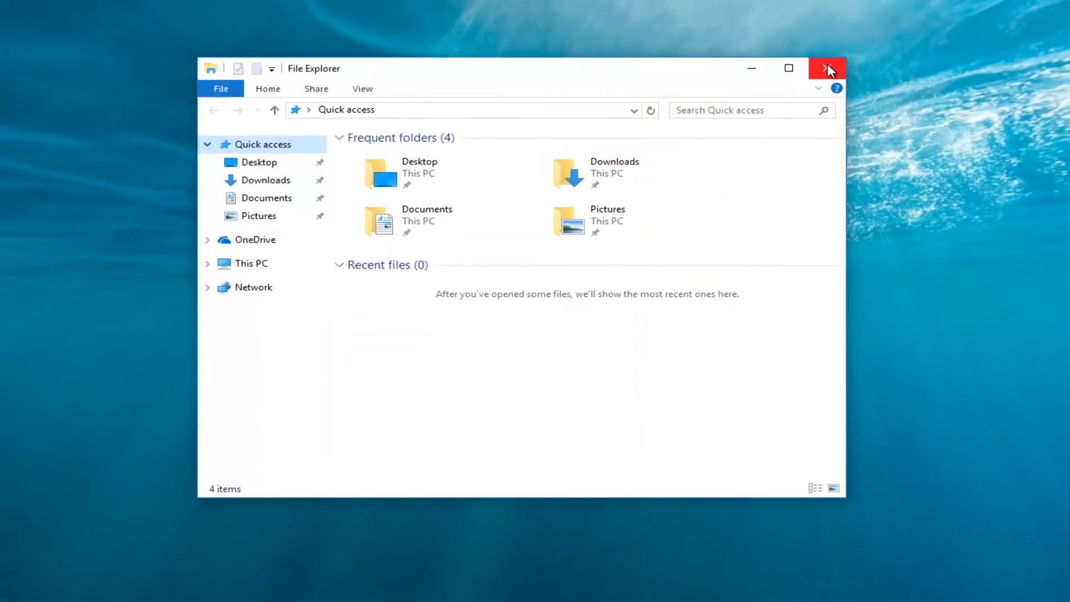
{"action": "left_click", "coordinate": [852, 66]}
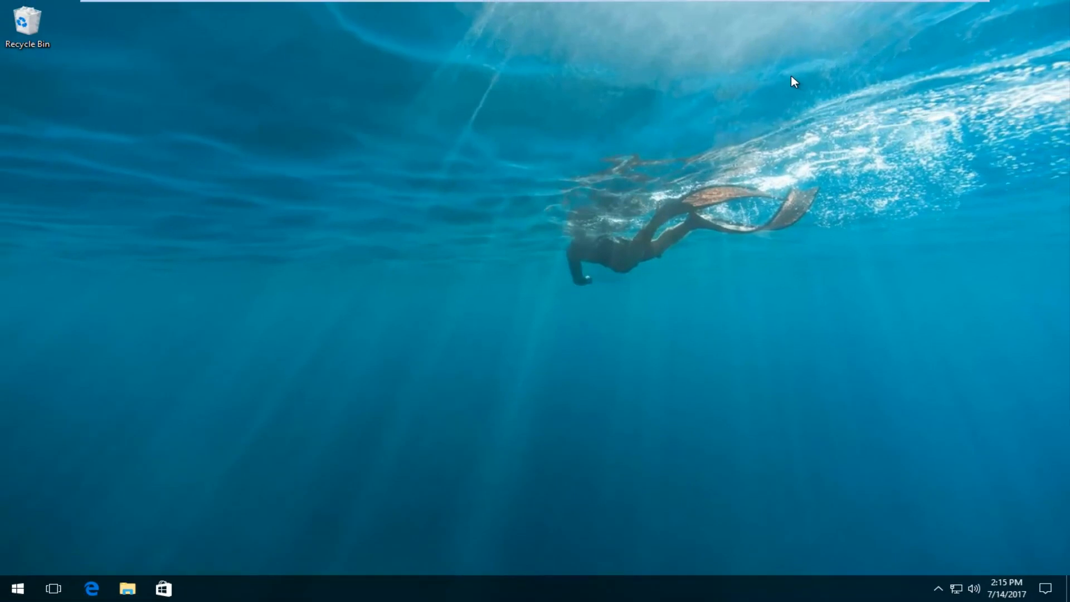